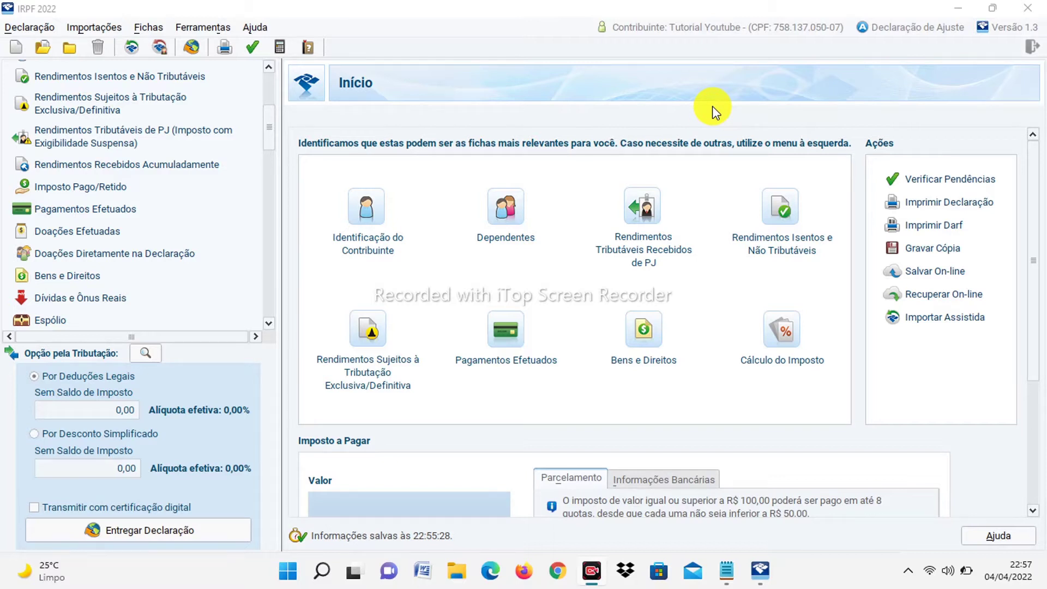
- Start a new Bens e Direitos entry with group 03 - Participações Societárias and code 01 - Ações (inclusive as listadas em bolsa)
{"action": "left_click", "coordinate": [638, 339]}
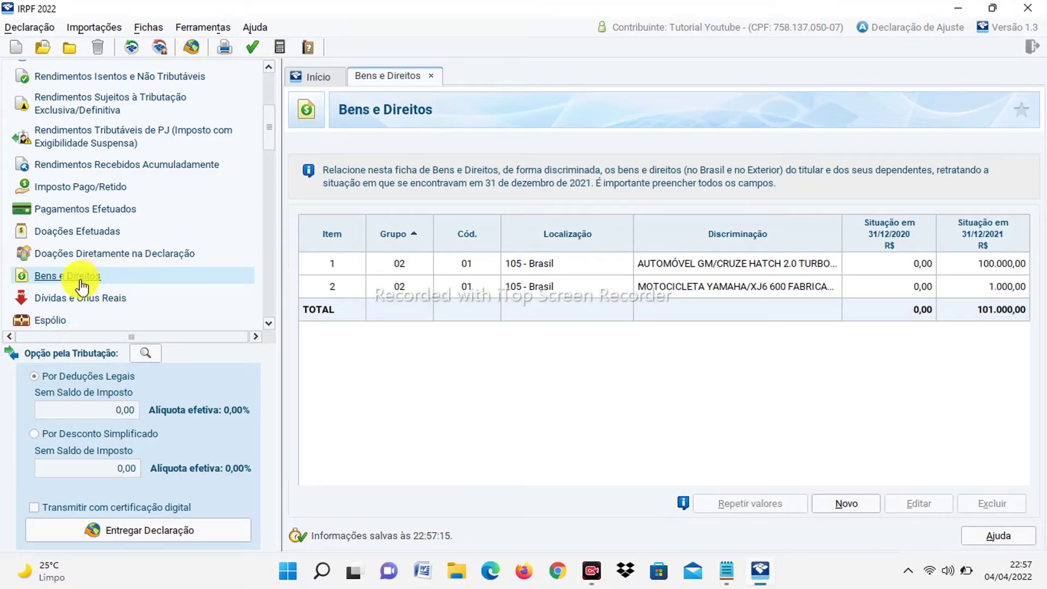
{"action": "left_click", "coordinate": [844, 503]}
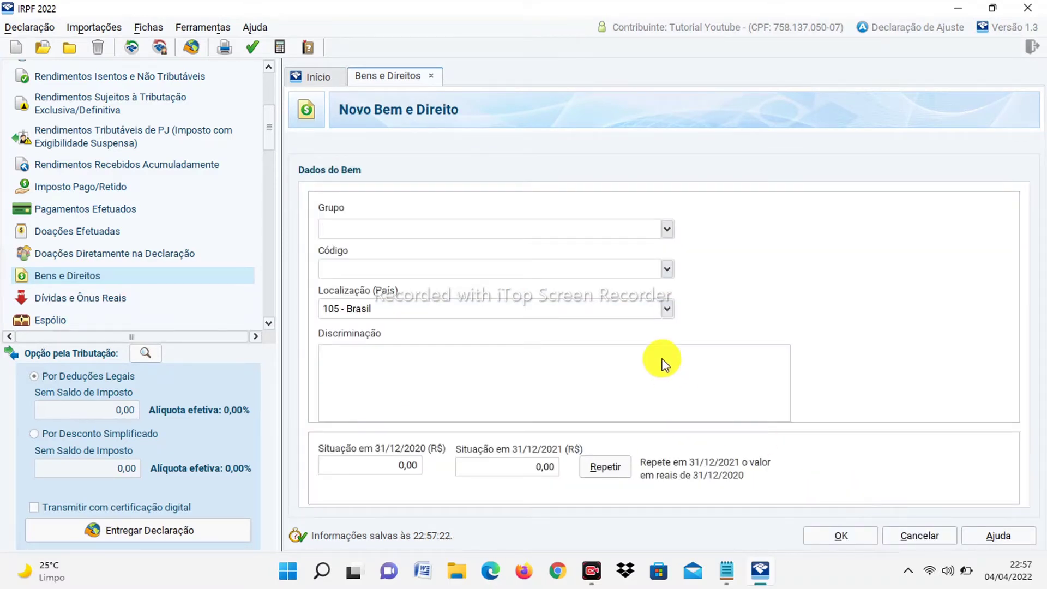
{"action": "left_click", "coordinate": [666, 231]}
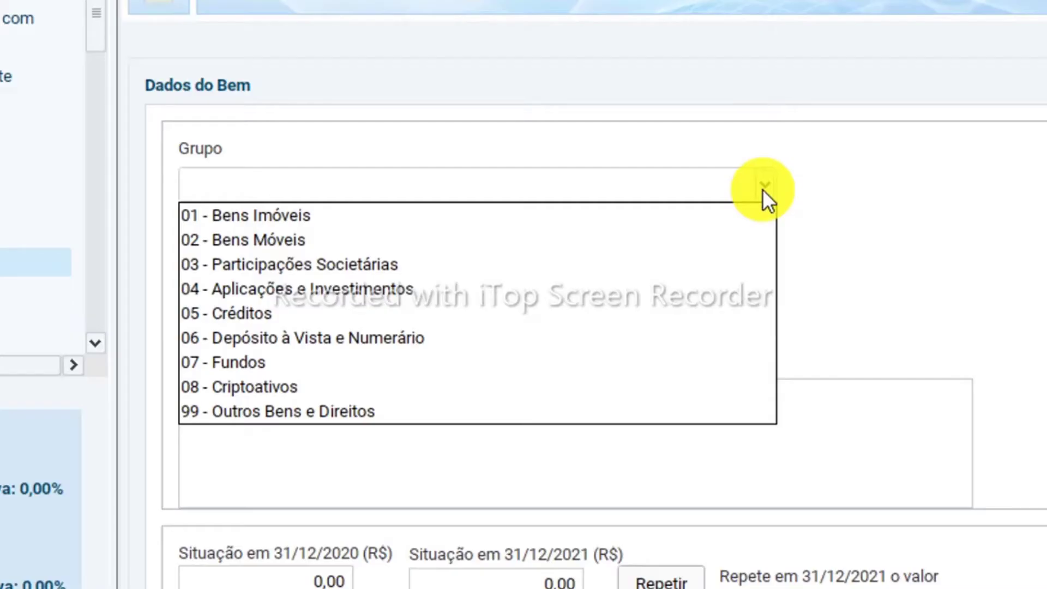
{"action": "left_click", "coordinate": [420, 268]}
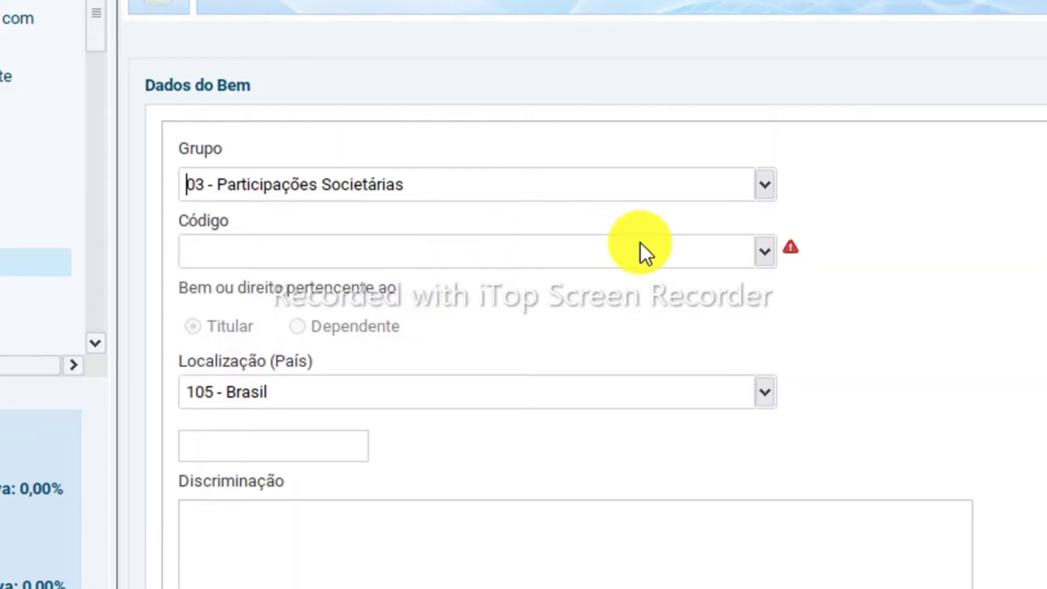
{"action": "left_click", "coordinate": [764, 248]}
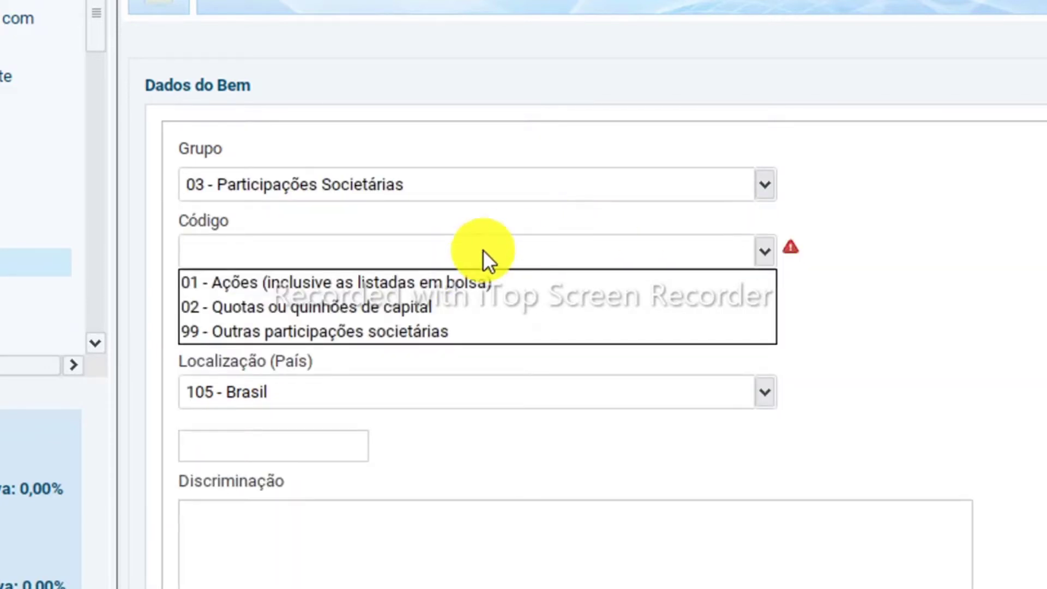
{"action": "left_click", "coordinate": [435, 288]}
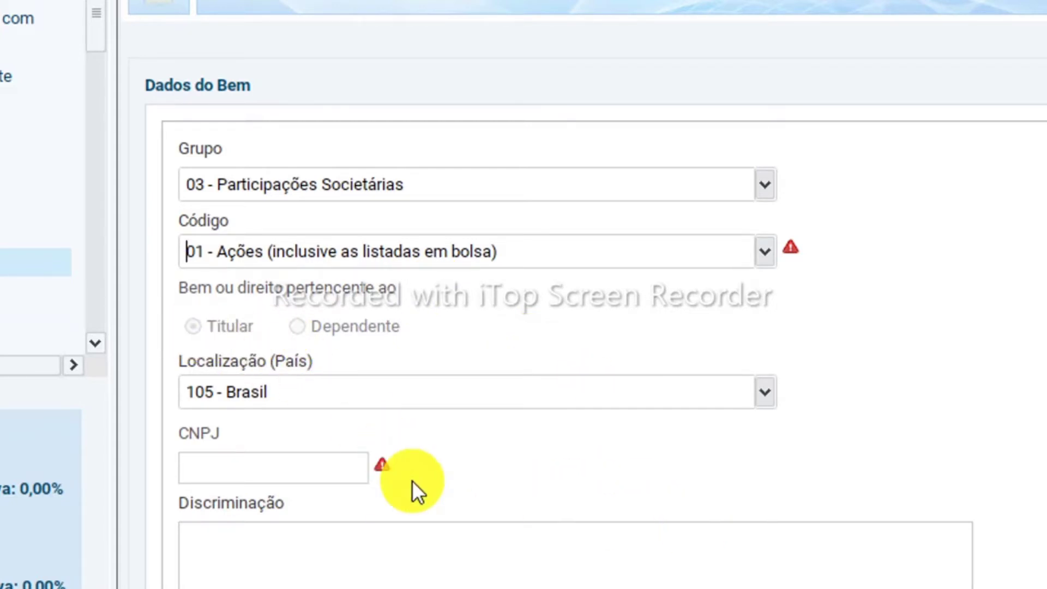
- Paste the Discriminação text "200 AÇÕES DA EMPRESA COGNA EDUCACAO S.A (COGN3), SENDO 200 COMPRADAS POR R$ 6,33 REAIS, CUSTO DE R$ 1.266,00 REAIS." plus the CNPJ
{"action": "left_click", "coordinate": [268, 462]}
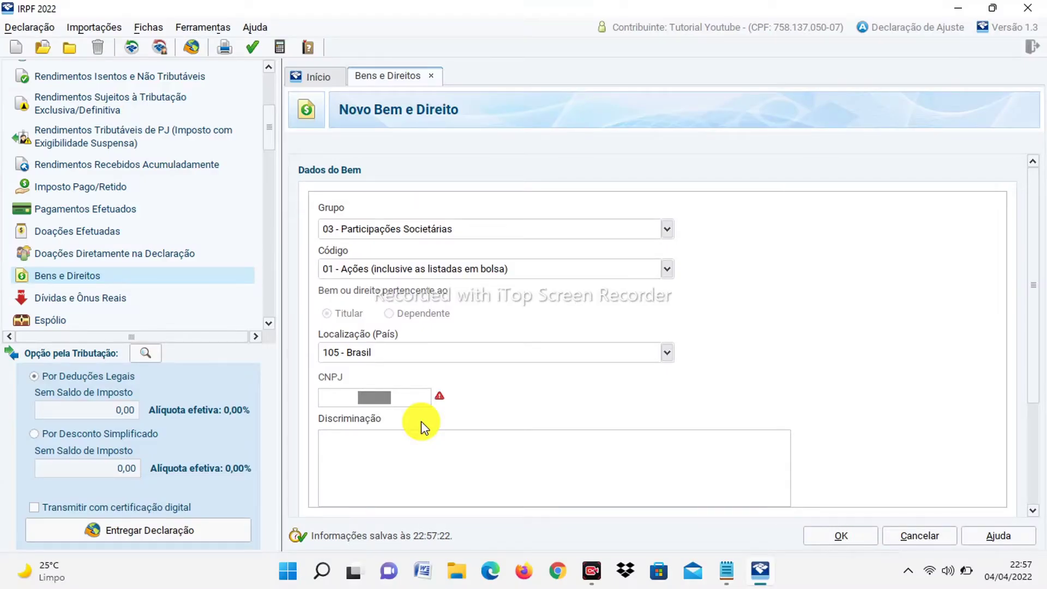
{"action": "left_click", "coordinate": [467, 467]}
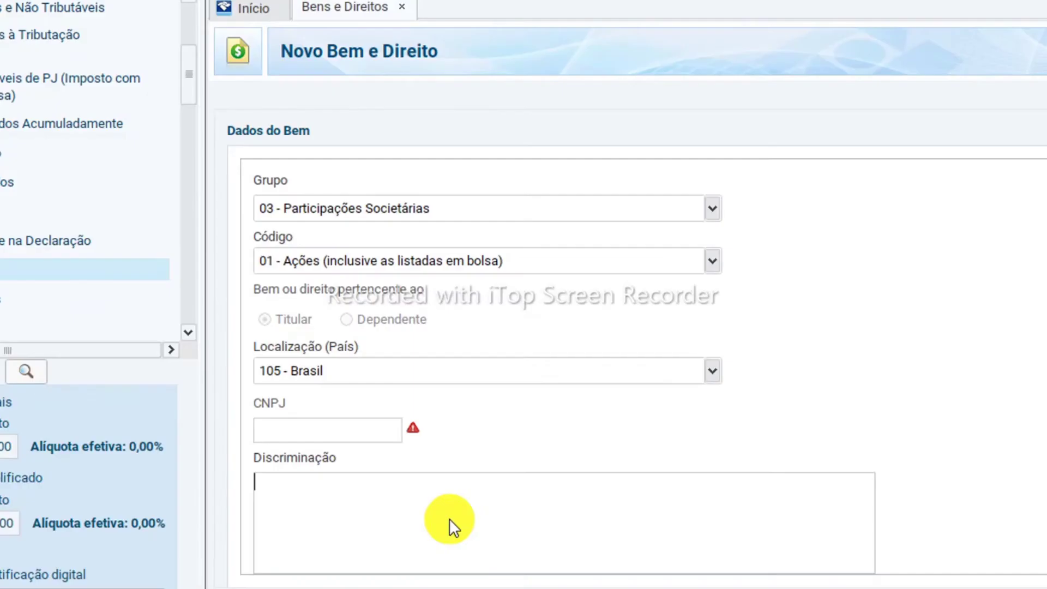
{"action": "key", "text": "ctrl+v"}
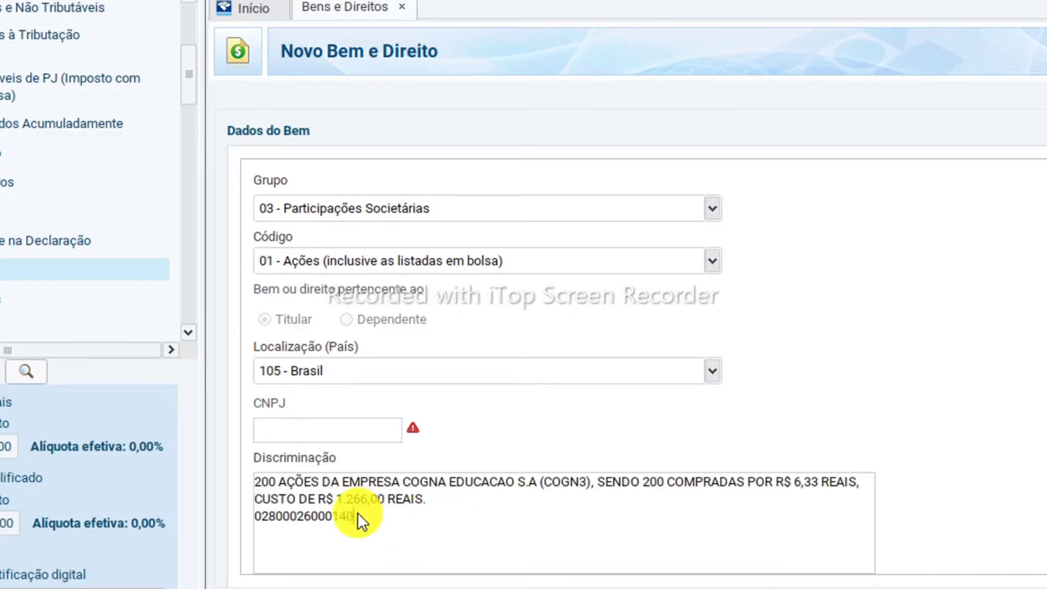
- Copy the company's CNPJ from the last line of the description into the CNPJ field and delete that line from the description
{"action": "left_click_drag", "start_coordinate": [358, 516], "coordinate": [246, 515]}
{"action": "key", "text": "ctrl+c"}
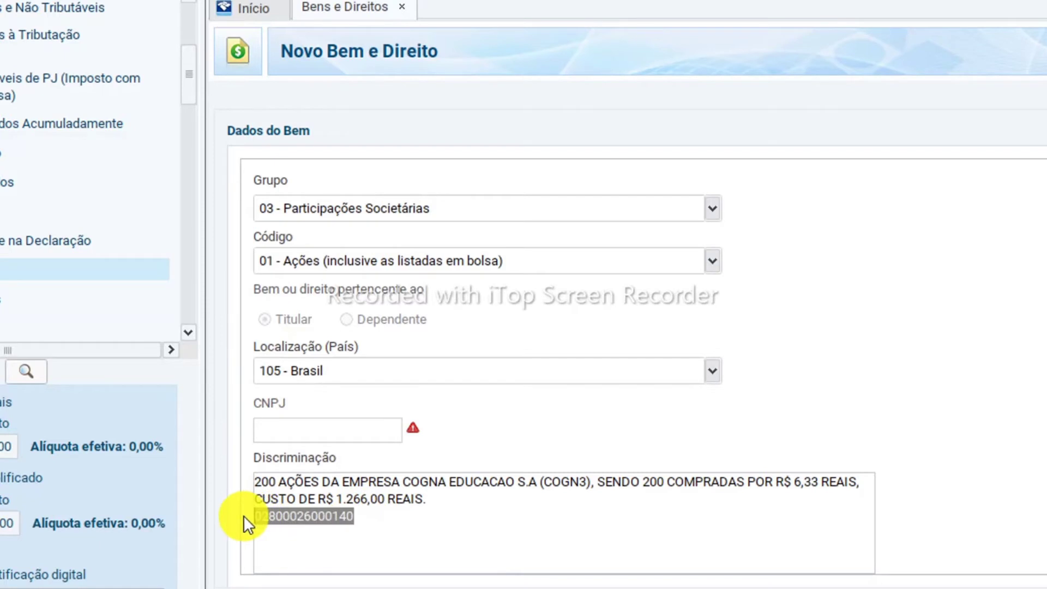
{"action": "left_click", "coordinate": [282, 431]}
{"action": "key", "text": "ctrl+v"}
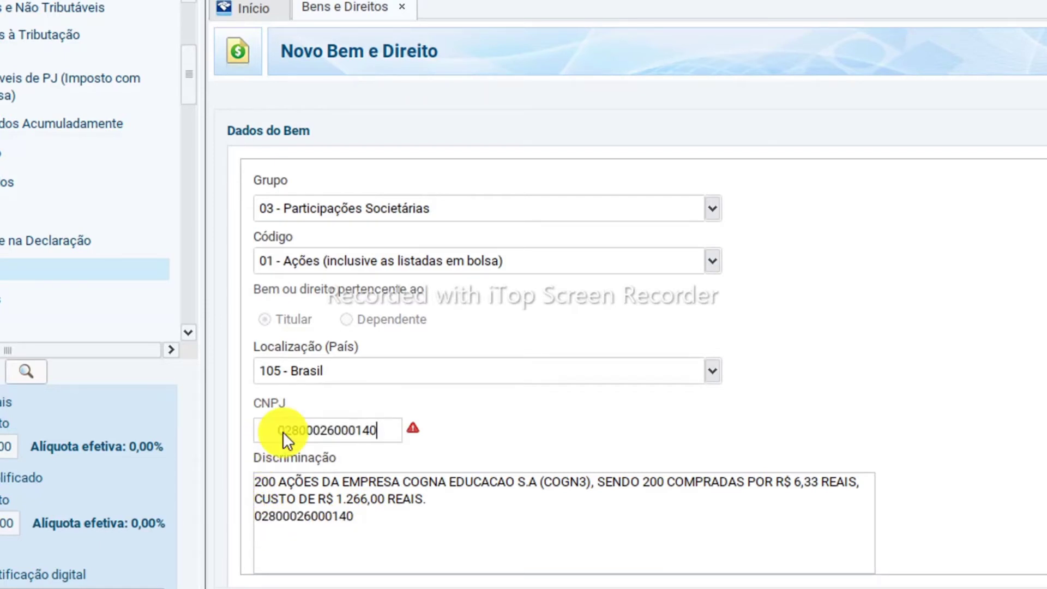
{"action": "left_click", "coordinate": [516, 500]}
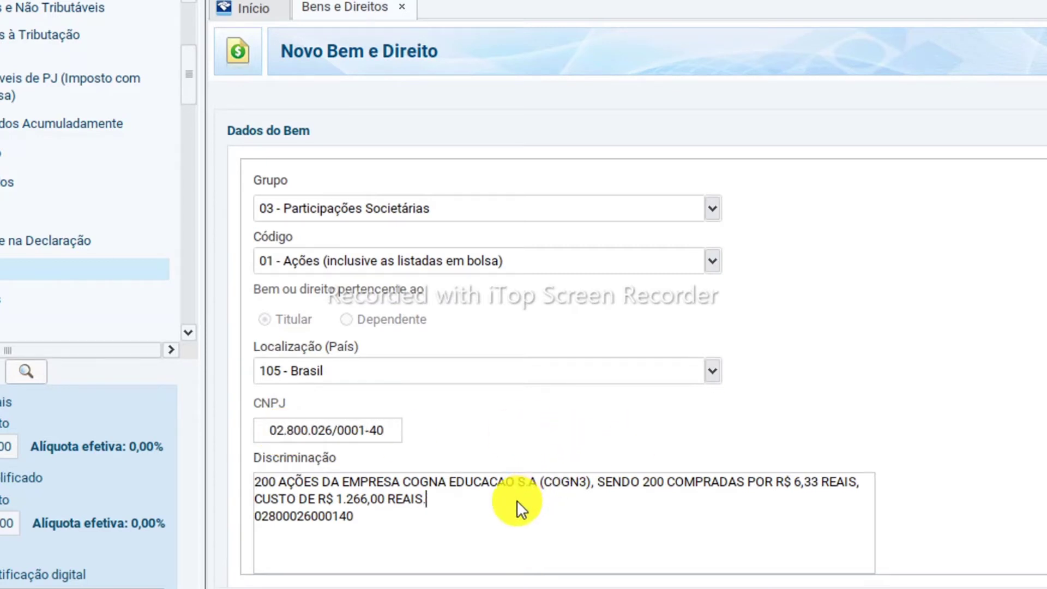
{"action": "left_click_drag", "start_coordinate": [369, 520], "coordinate": [280, 521]}
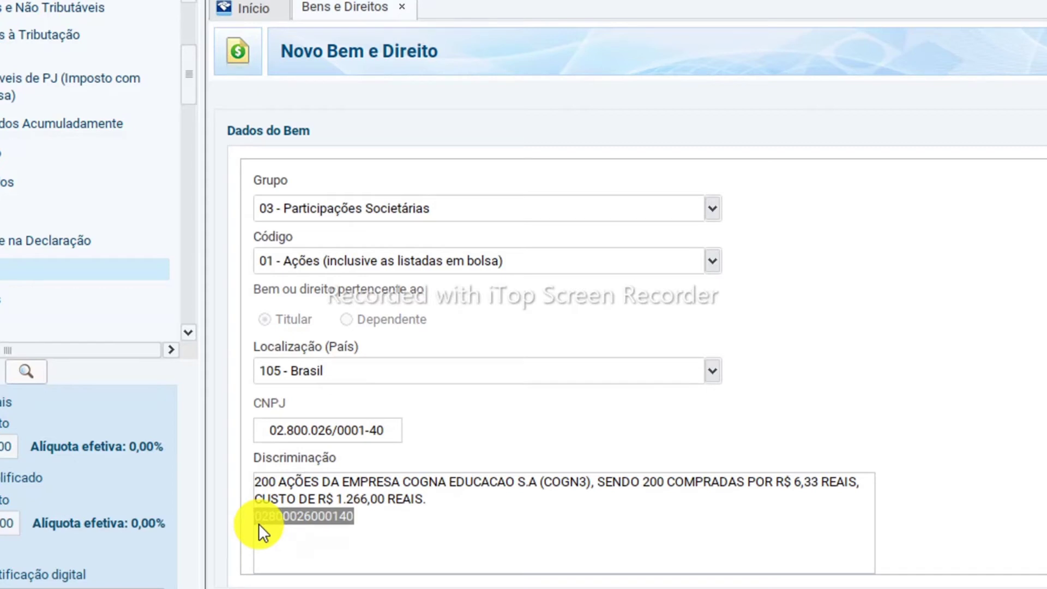
{"action": "key", "text": "BackSpace"}
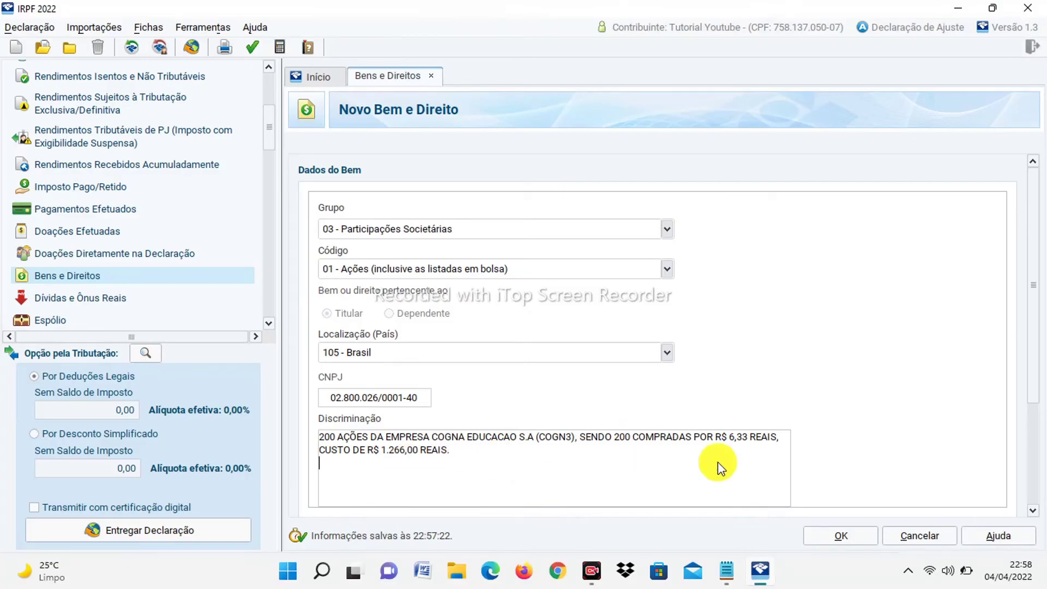
- Set the asset's value for Situação em 31/12/2021 to R$ 1.266,00
{"action": "scroll", "coordinate": [919, 426], "scroll_direction": "down", "scroll_amount": 2}
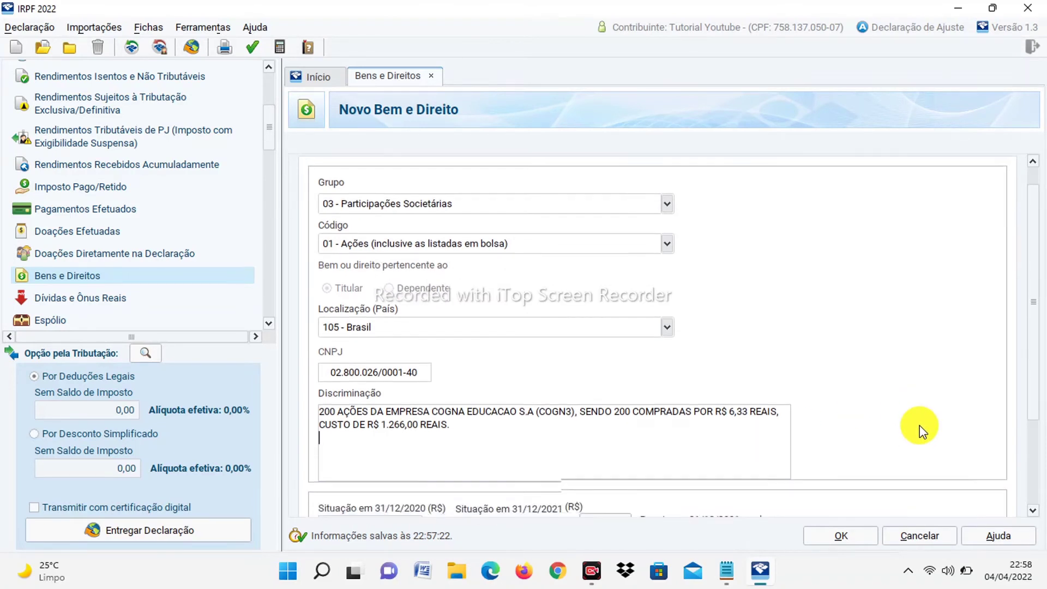
{"action": "scroll", "coordinate": [920, 426], "scroll_direction": "down", "scroll_amount": 3}
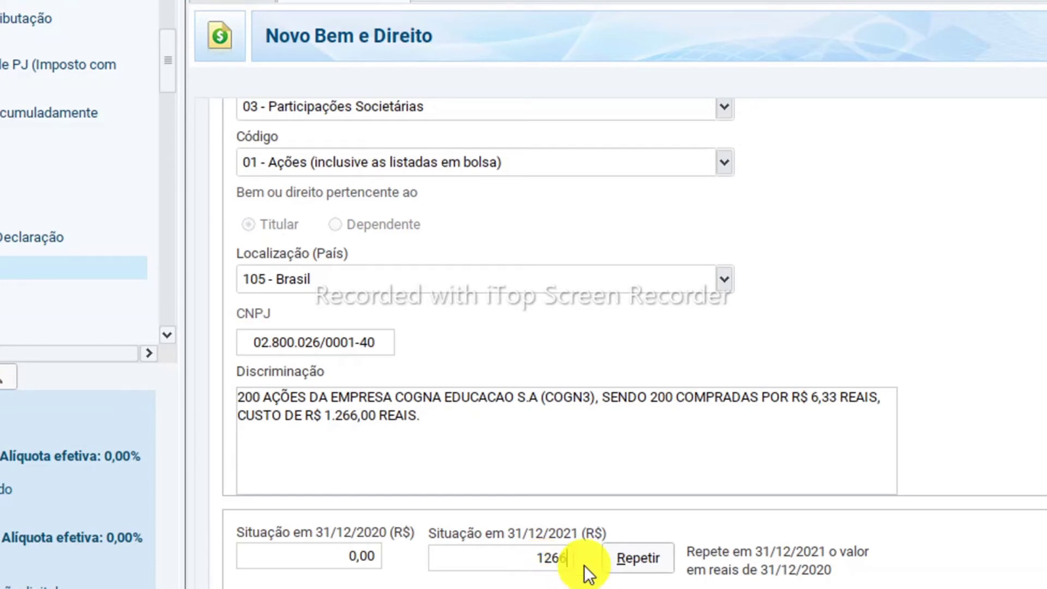
{"action": "left_click", "coordinate": [338, 555]}
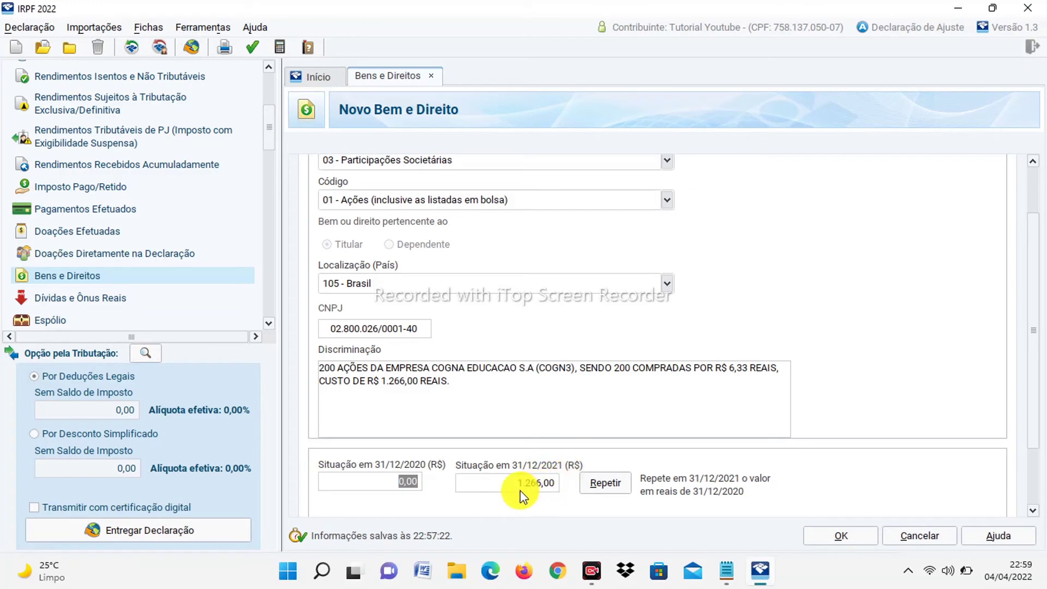
- Set the asset's value for Situação em 31/12/2020 to R$ 1.266,00
{"action": "left_click", "coordinate": [404, 485]}
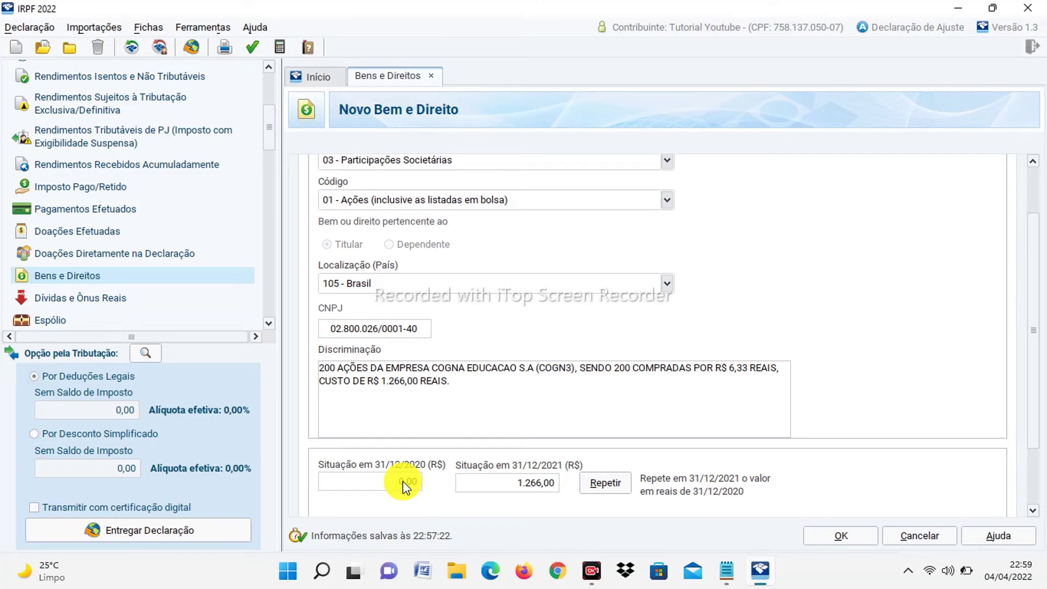
{"action": "type", "text": "1"}
{"action": "key", "text": "BackSpace"}
{"action": "key", "text": "BackSpace"}
{"action": "key", "text": "BackSpace"}
{"action": "type", "text": "1266"}
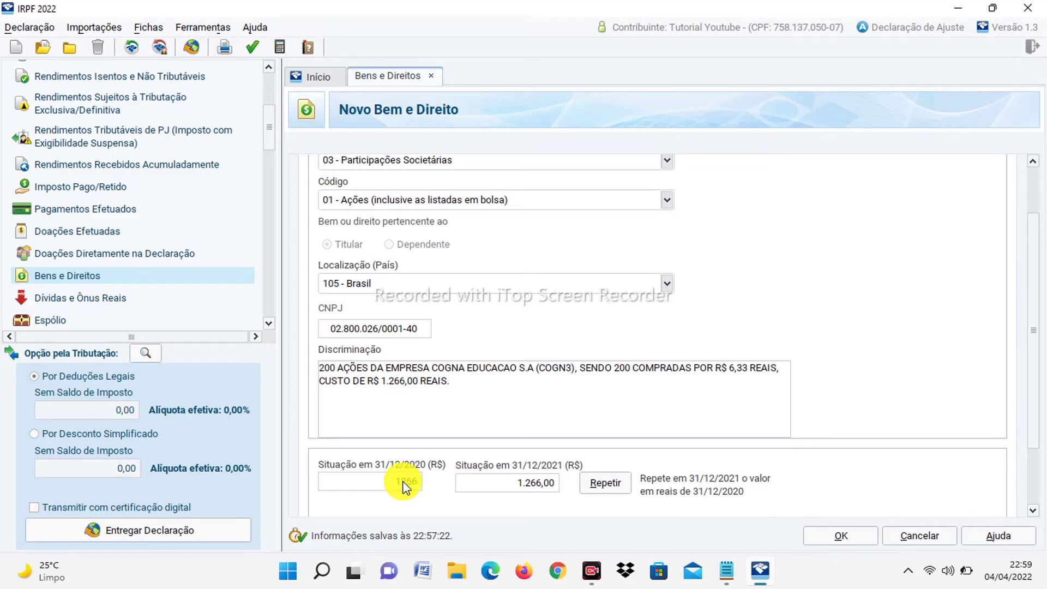
{"action": "left_click", "coordinate": [483, 481]}
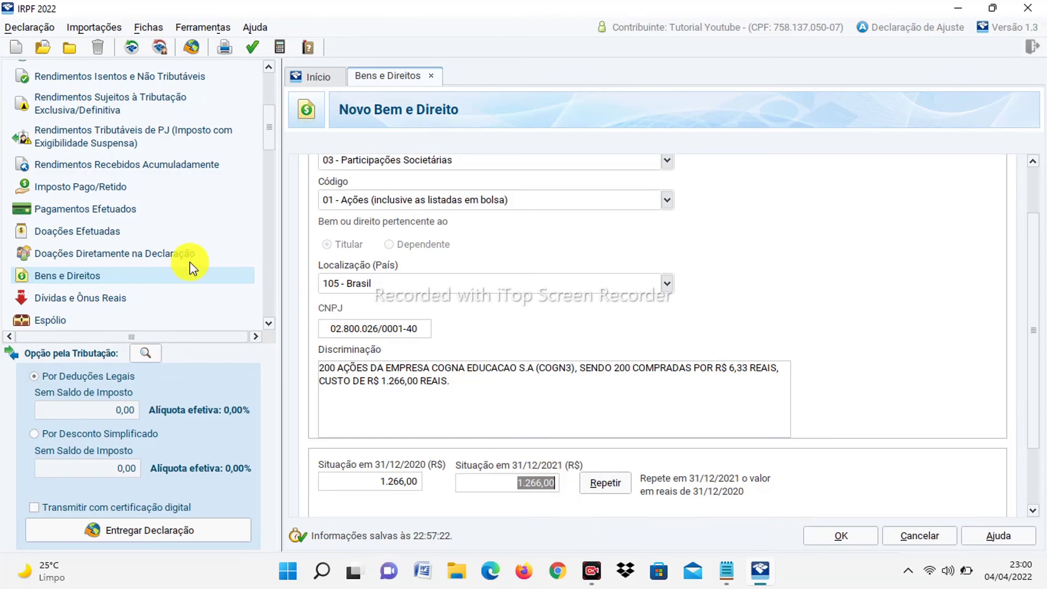
{"action": "mouse_move", "coordinate": [269, 140]}
{"action": "left_mouse_down"}
{"action": "mouse_move", "coordinate": [268, 123]}
{"action": "mouse_move", "coordinate": [269, 133]}
{"action": "left_mouse_up"}
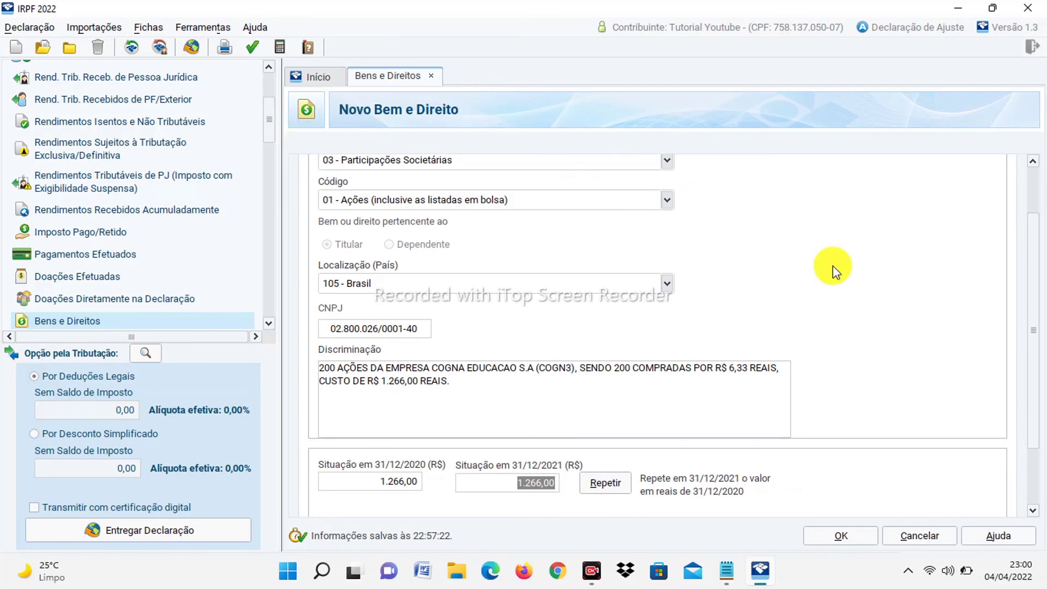
{"action": "scroll", "coordinate": [899, 320], "scroll_direction": "down", "scroll_amount": 1}
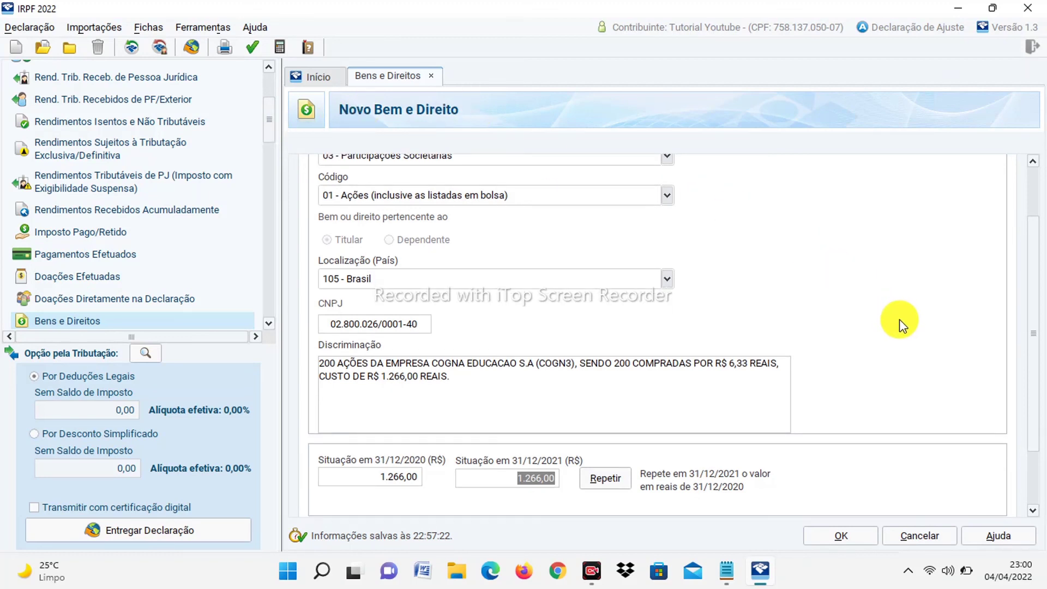
{"action": "scroll", "coordinate": [899, 320], "scroll_direction": "up", "scroll_amount": 3}
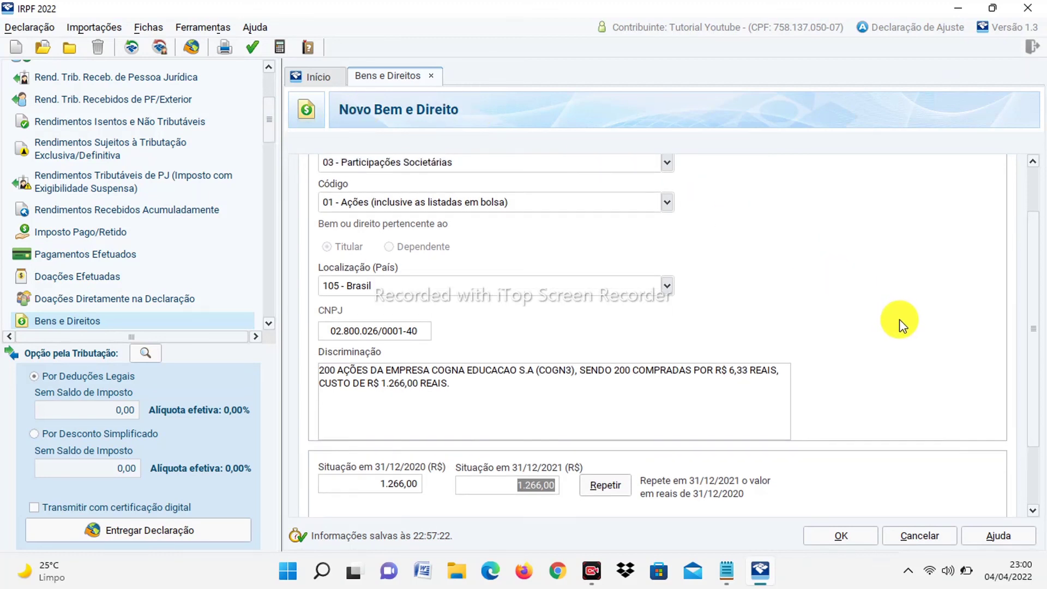
{"action": "scroll", "coordinate": [899, 319], "scroll_direction": "down", "scroll_amount": 1}
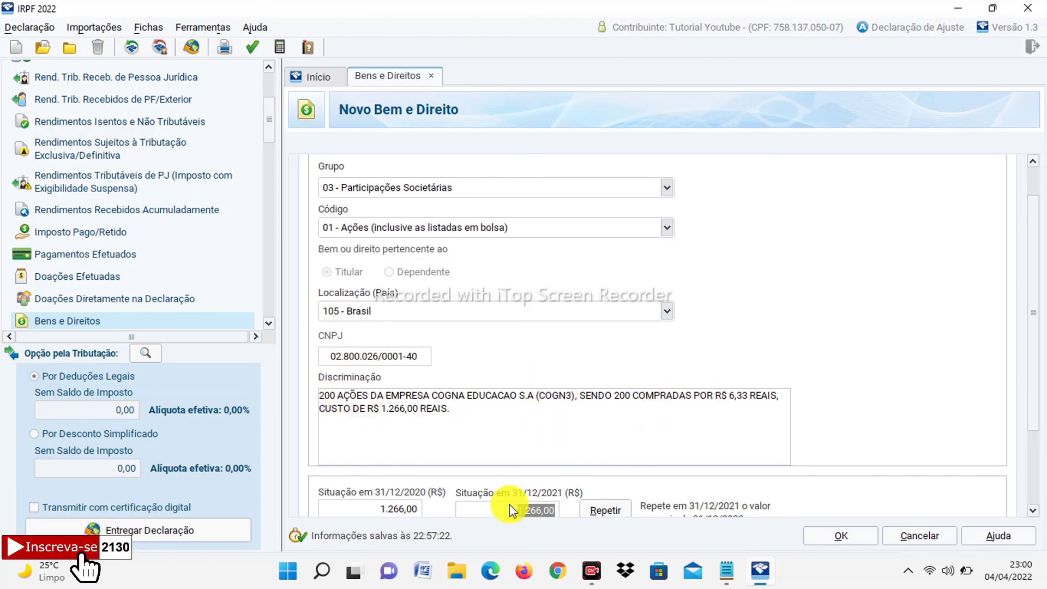
- Set the asset's value for Situação em 31/12/2020 to R$ 0,00
{"action": "left_click", "coordinate": [411, 511]}
{"action": "type", "text": "00"}
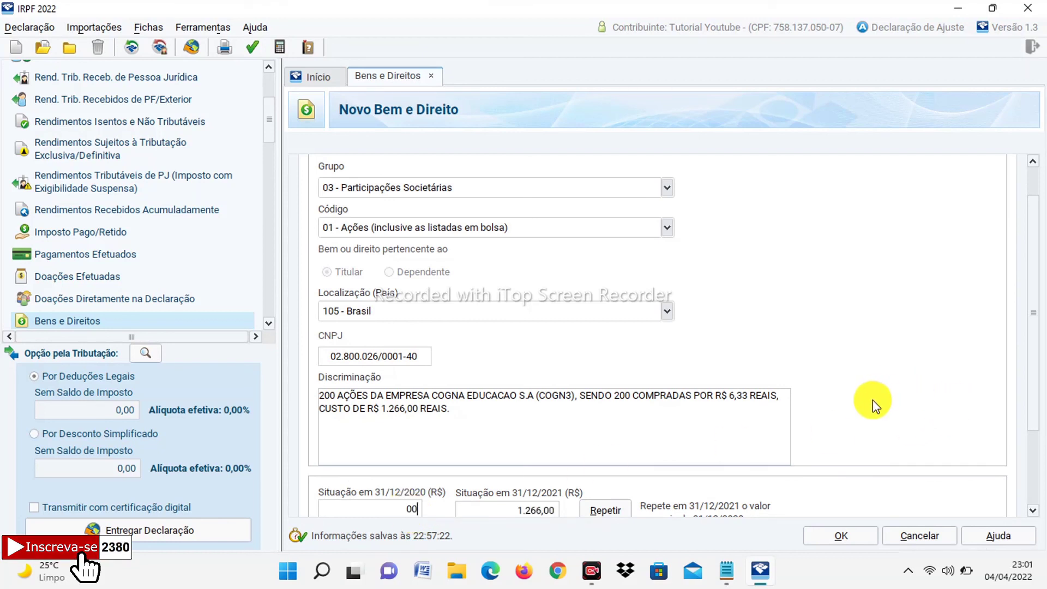
{"action": "left_click", "coordinate": [509, 510]}
{"action": "scroll", "coordinate": [881, 381], "scroll_direction": "down", "scroll_amount": 5}
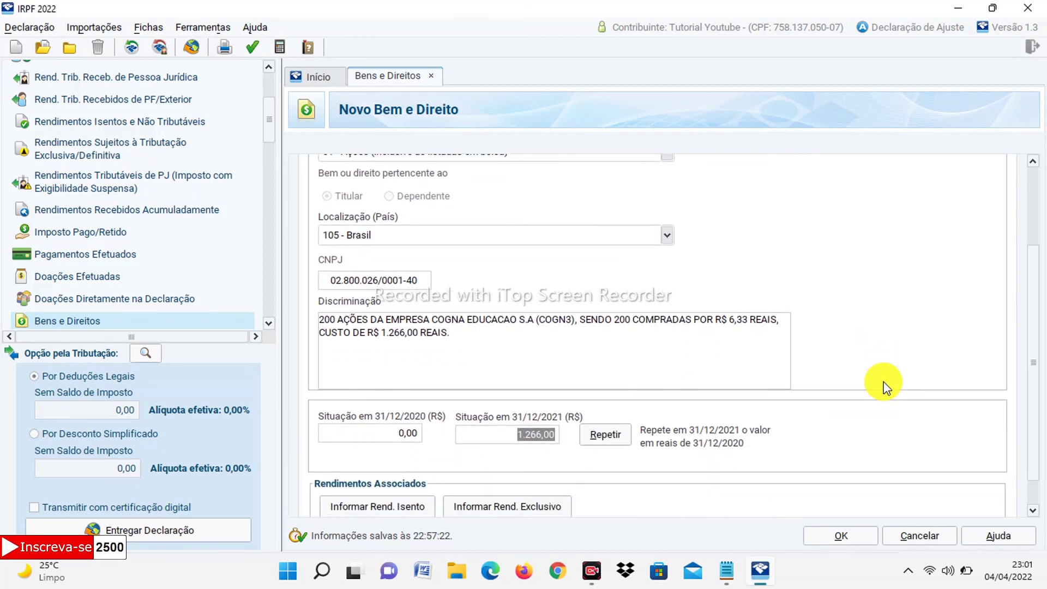